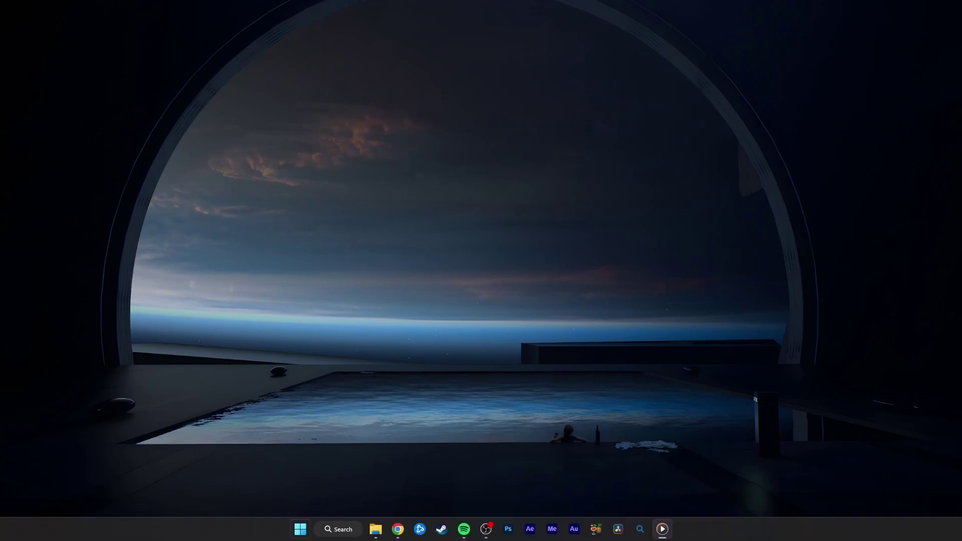
Find Device Manager and start a driver update for the SAMSUNG MZVLB512HBJQ-000L2 disk drive.
text(device manager)
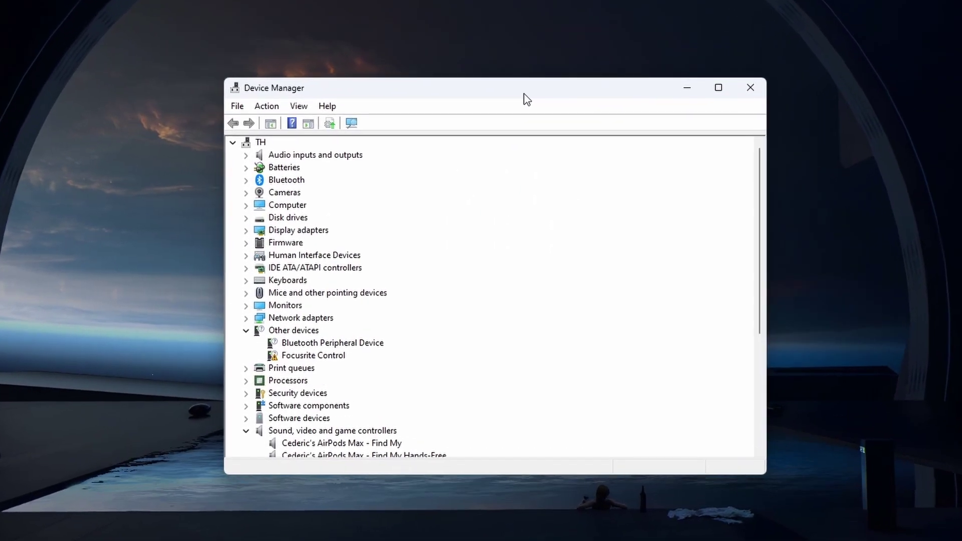
click(245, 215)
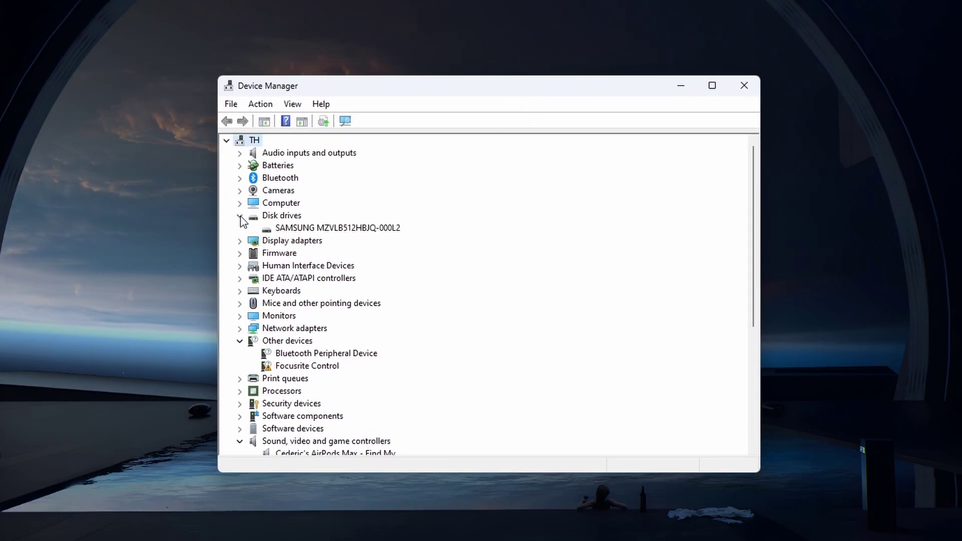
click(325, 229)
right_click(392, 231)
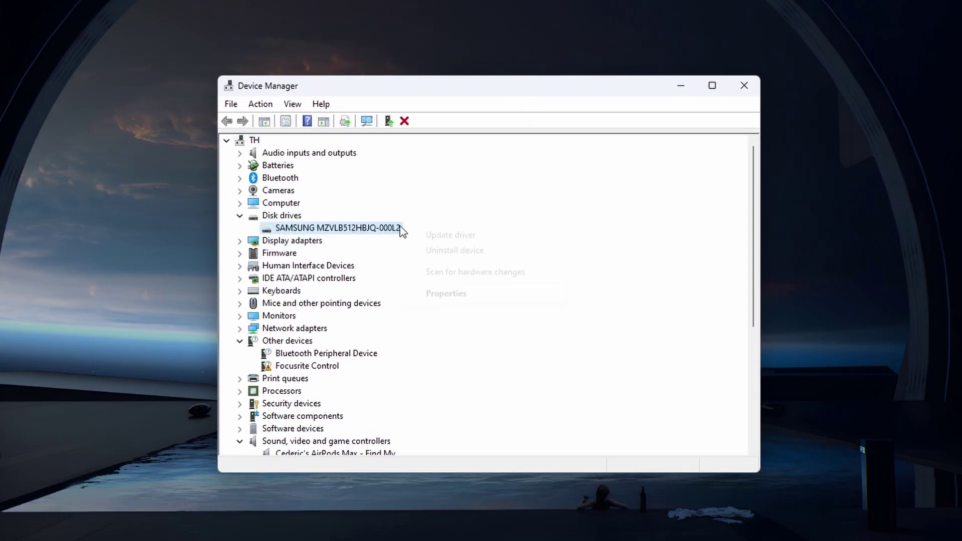
click(549, 238)
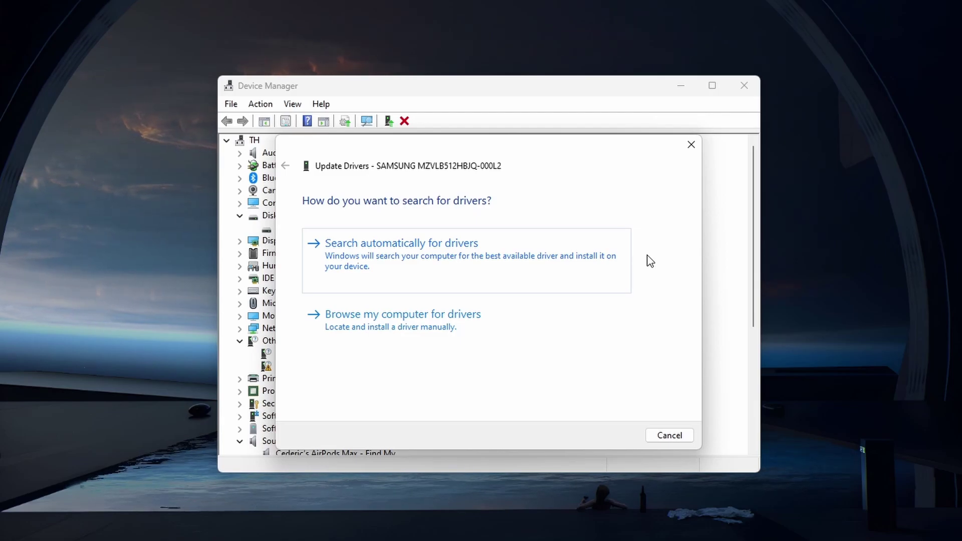
Close the Update Drivers dialog, scan for hardware changes, and reopen the SAMSUNG drive's context menu.
click(689, 148)
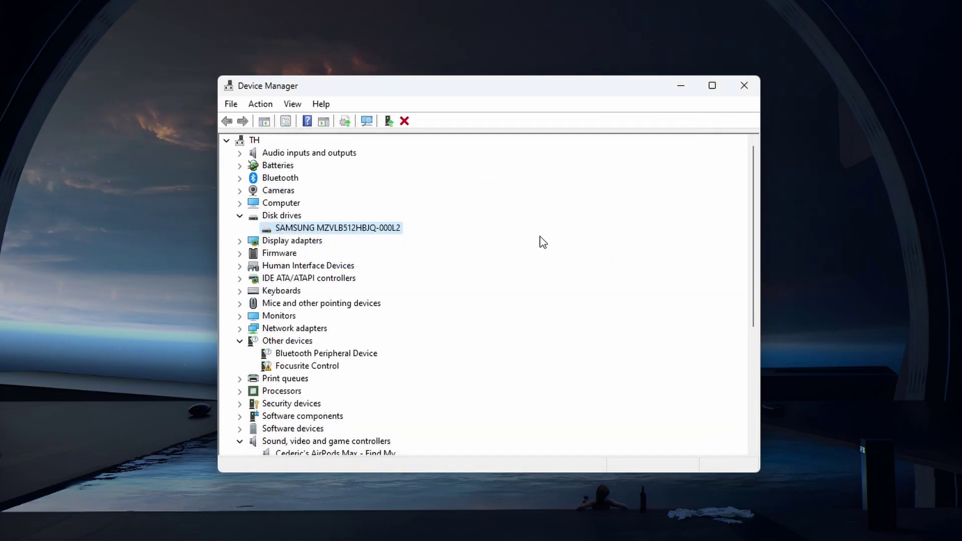
click(263, 106)
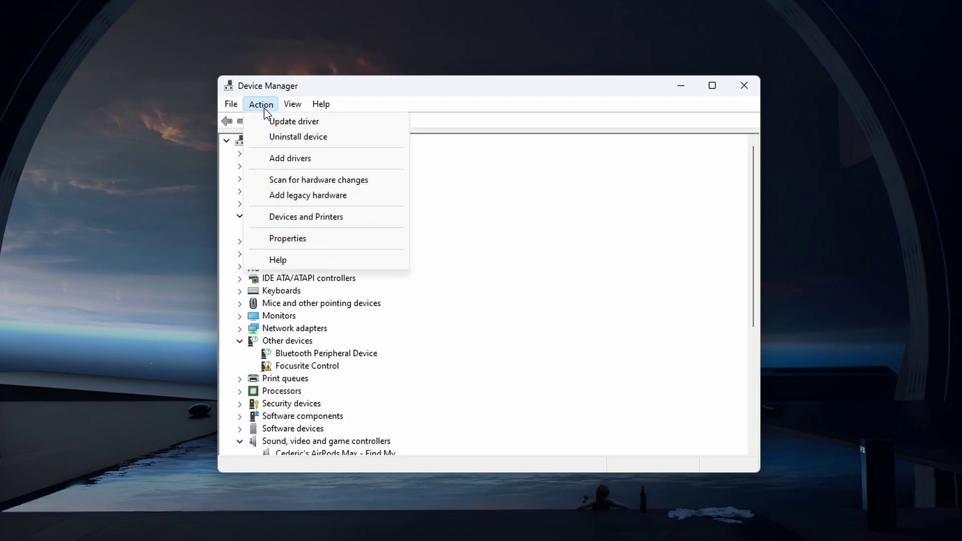
click(369, 180)
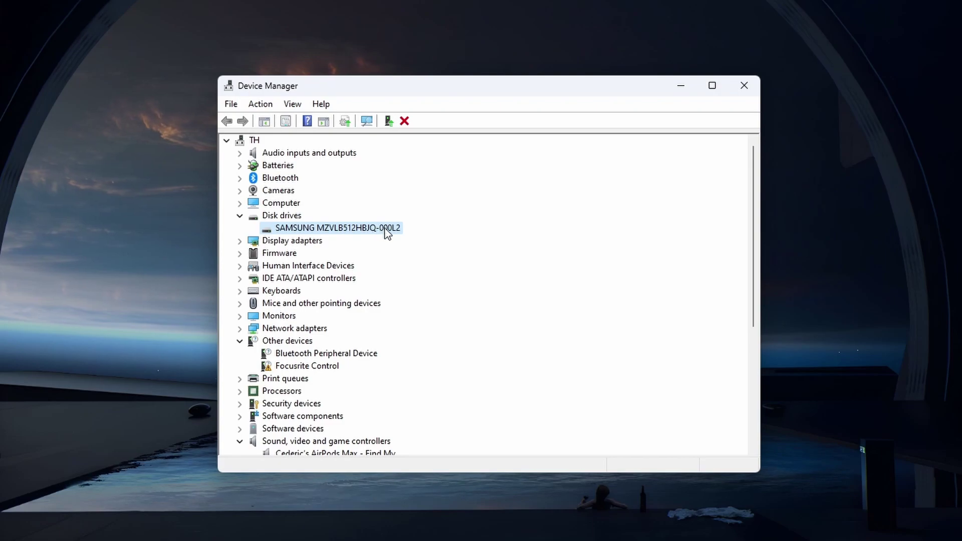
right_click(395, 233)
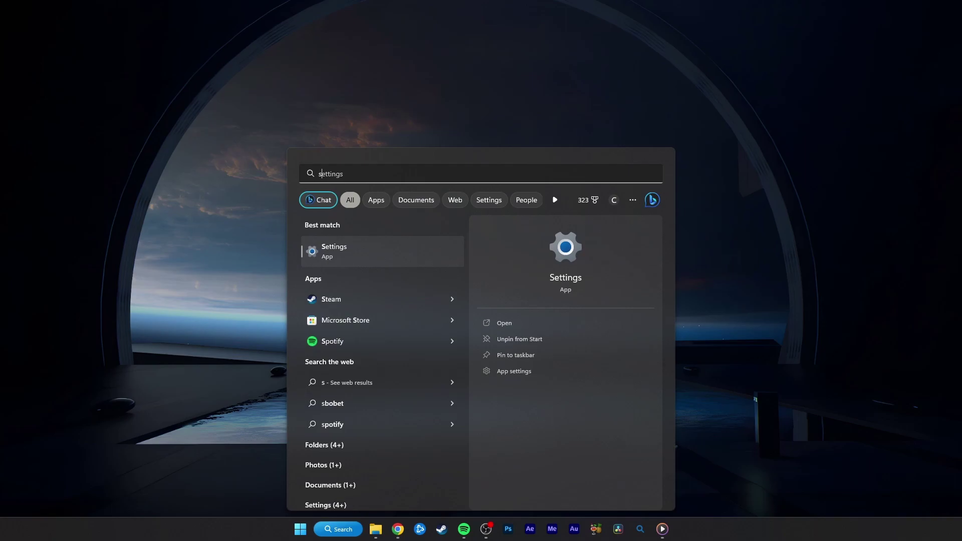
Run a Windows Update check, which reports the system is up to date, then return to System.
key(Return)
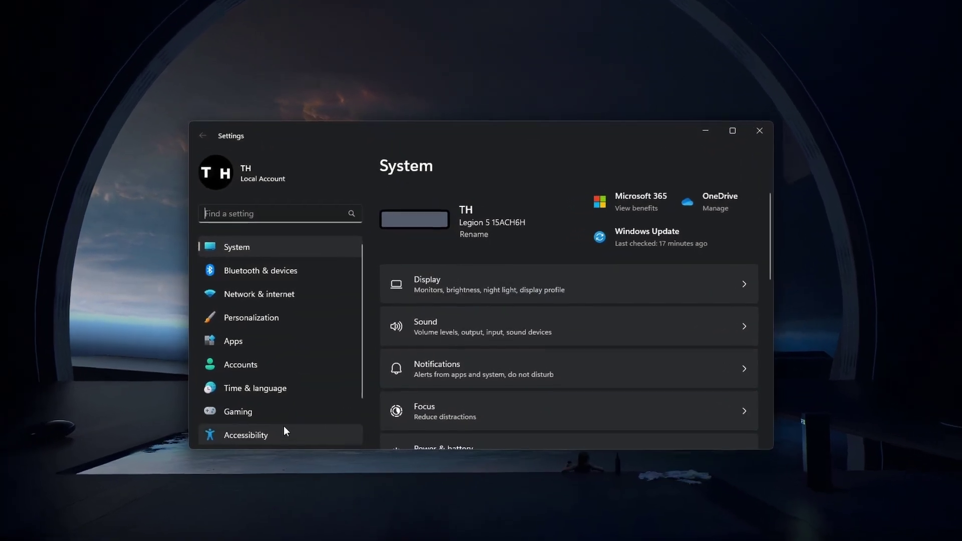
scroll(303, 400, down, 3)
click(302, 401)
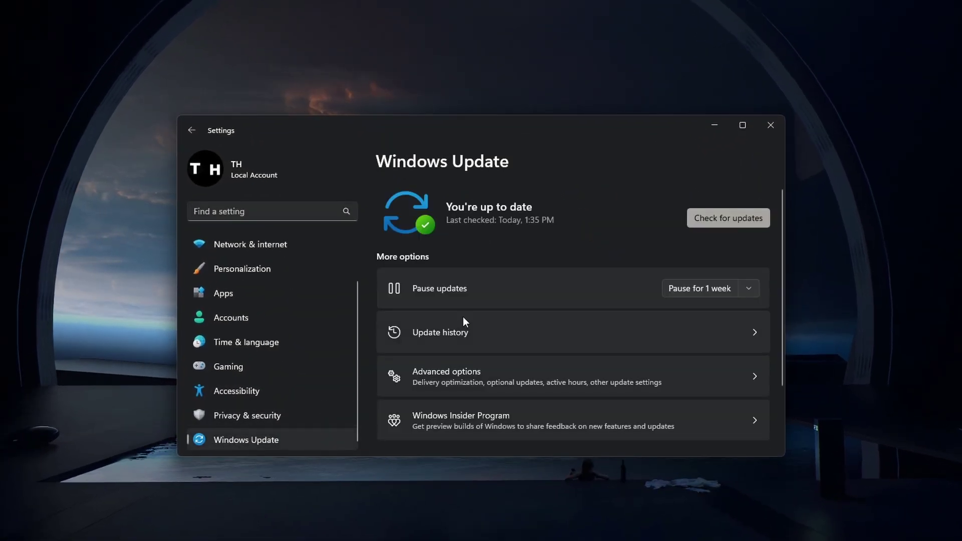
click(713, 223)
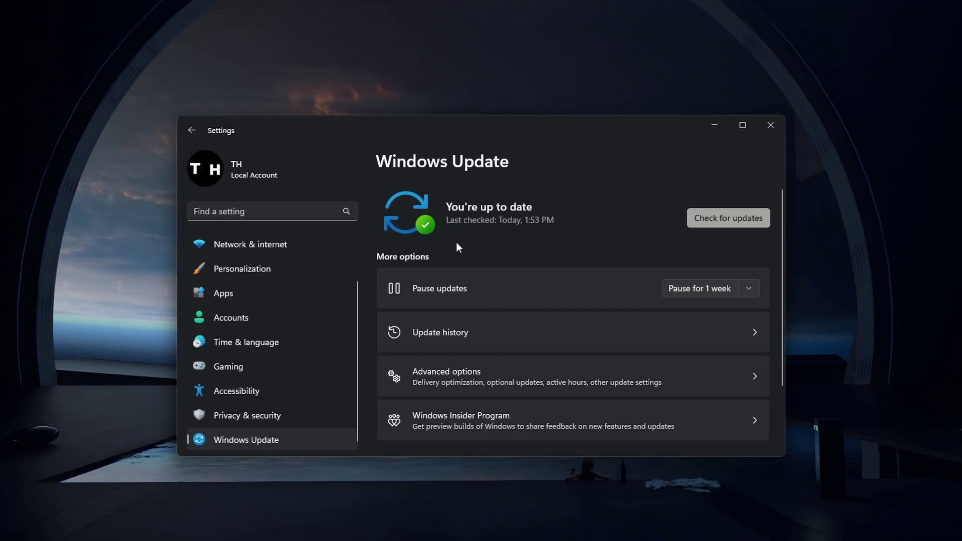
scroll(293, 252, up, 2)
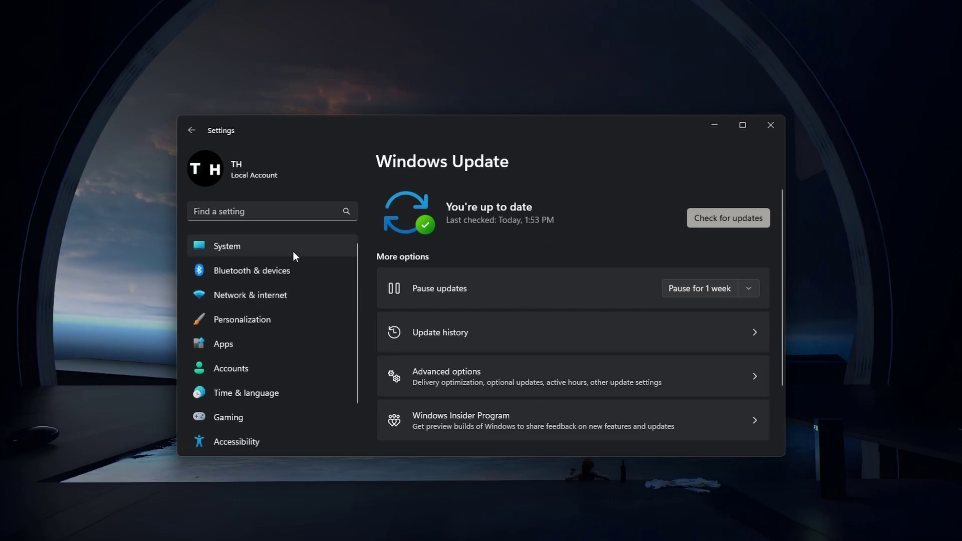
click(293, 251)
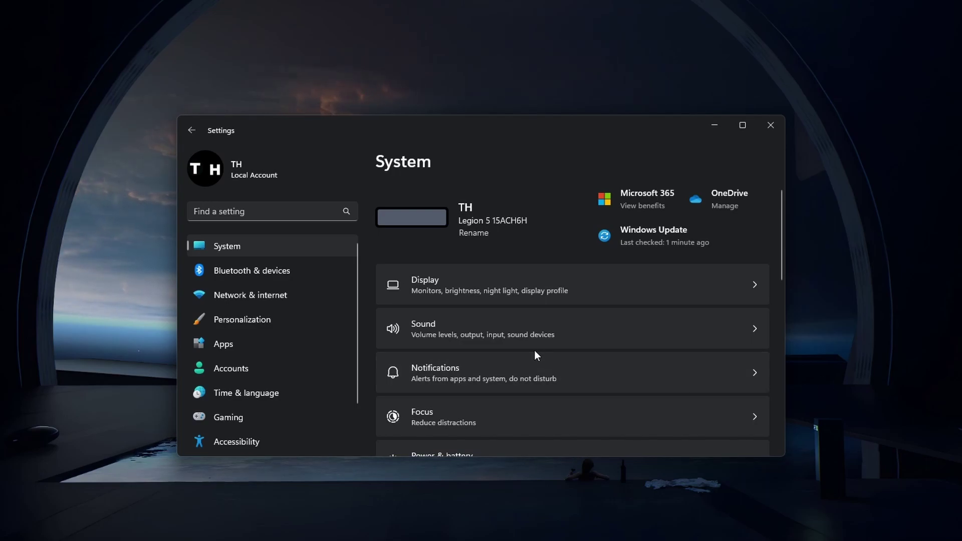
View the SAMSUNG disk's properties under Storage > Disks & volumes: 95% remaining life, GPT partitioning.
scroll(531, 350, down, 3)
click(522, 347)
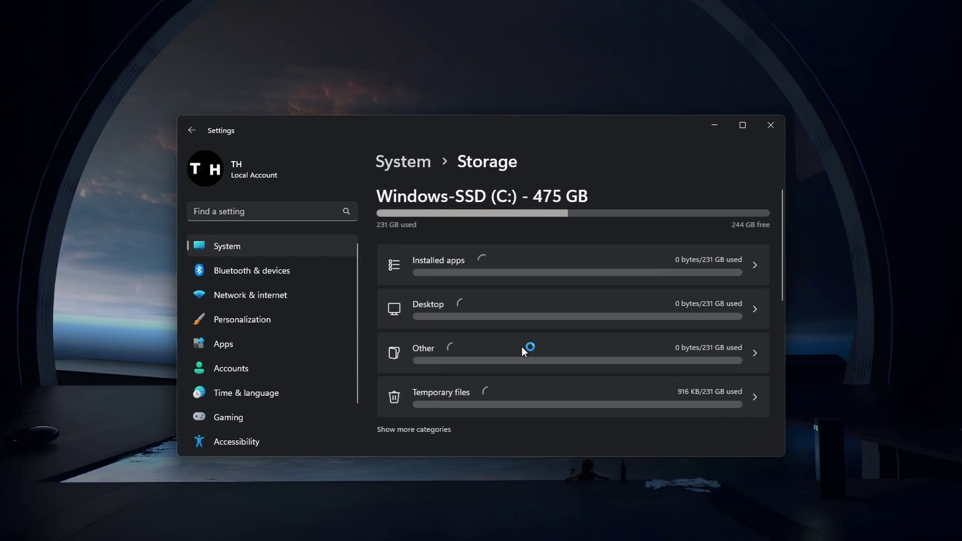
scroll(521, 347, down, 5)
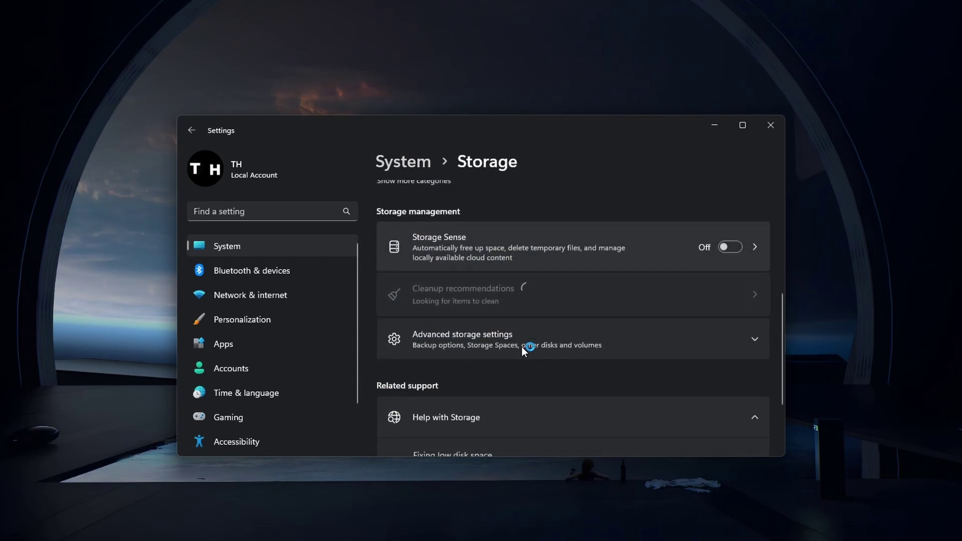
click(521, 346)
scroll(522, 346, down, 1)
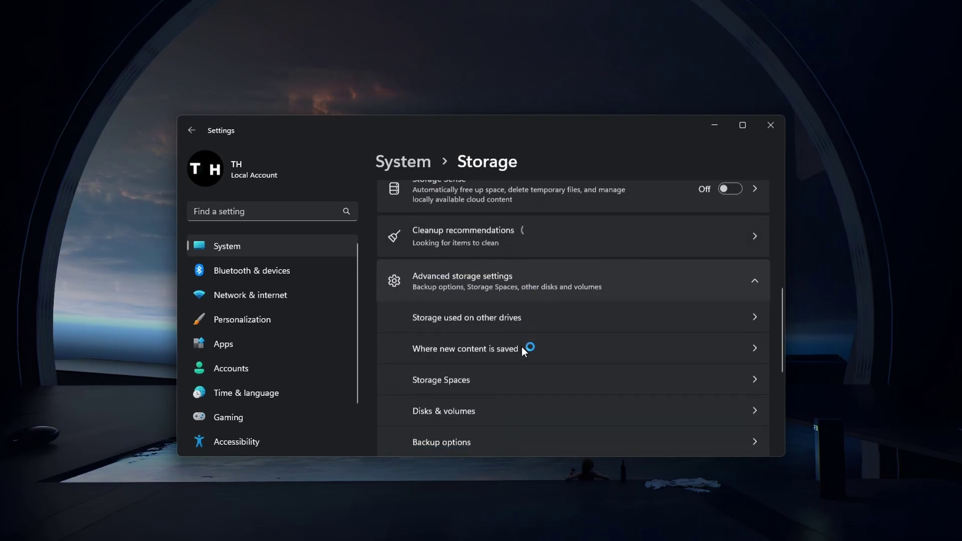
scroll(522, 347, down, 1)
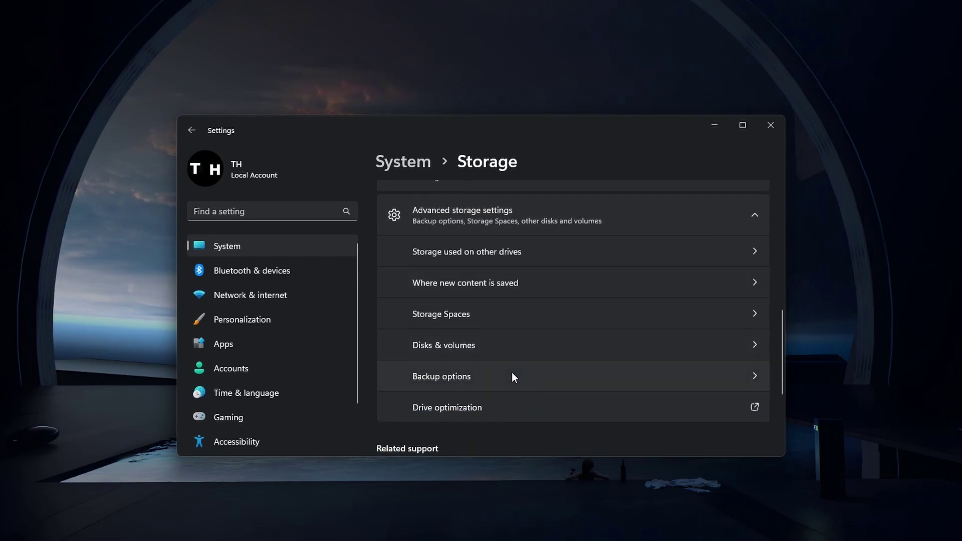
click(505, 344)
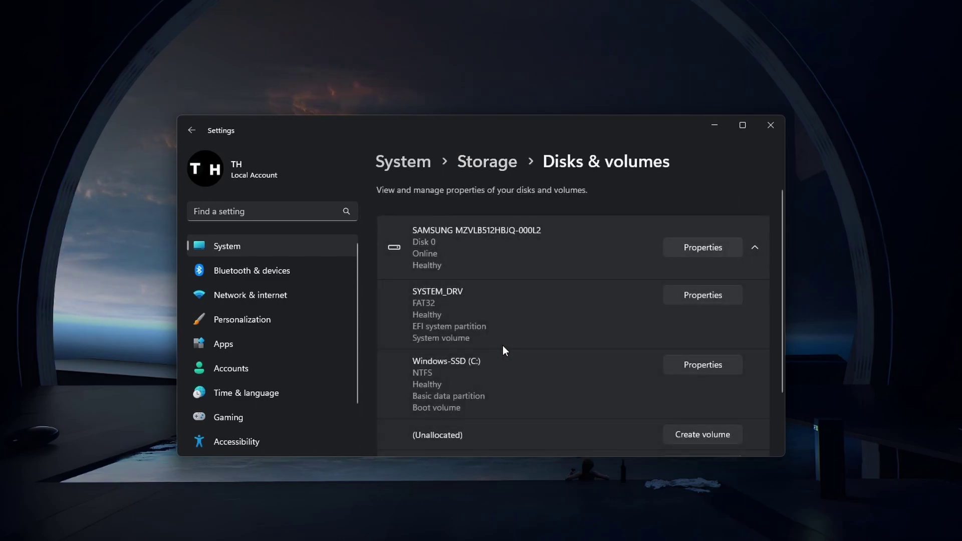
click(703, 247)
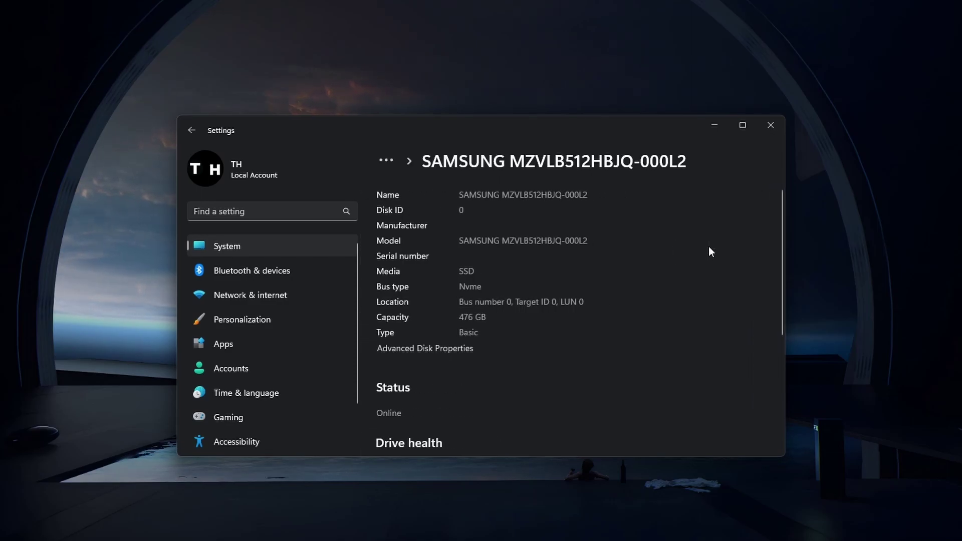
mouse_move(783, 220)
mouse_down()
mouse_move(786, 344)
mouse_move(764, 211)
mouse_up()
Return to the Disks & volumes list and look it over.
key(alt+Left)
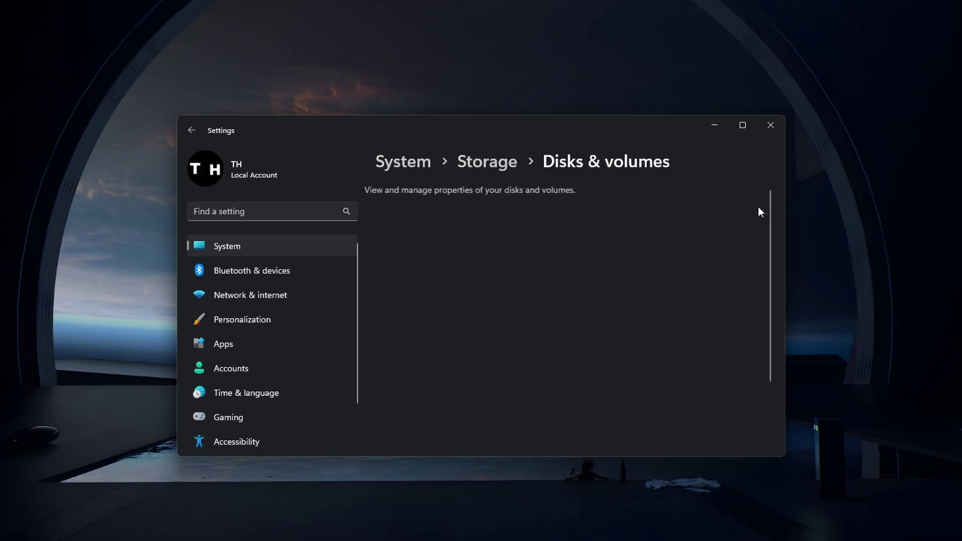
drag(780, 242, 716, 350)
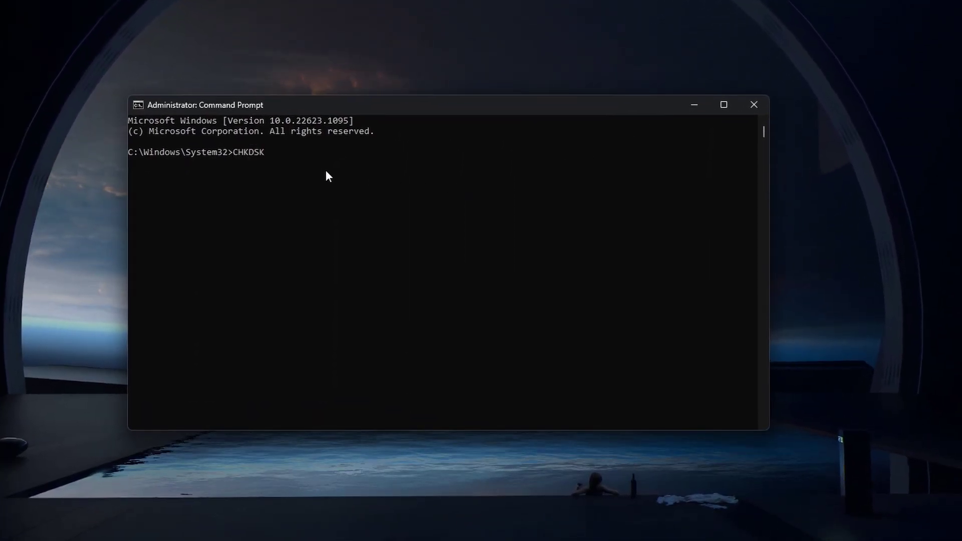
Run CHKDSK, which reports no problems on the file system.
key(Return)
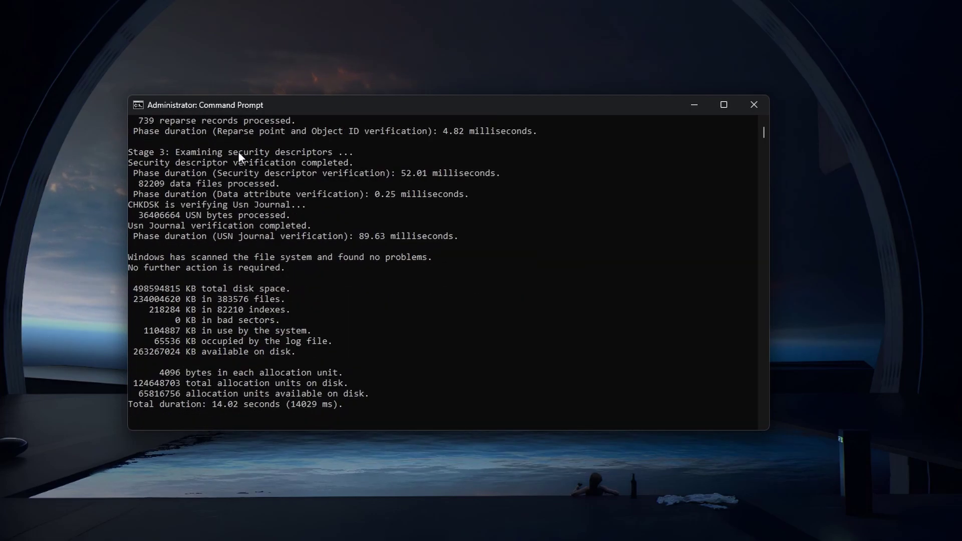
Paste and run DISM /Online /Cleanup-Image /RestoreHealth to repair the Windows image.
scroll(499, 331, down, 2)
text(DISM /Online /Cleanup-Image /RestoreHealth)
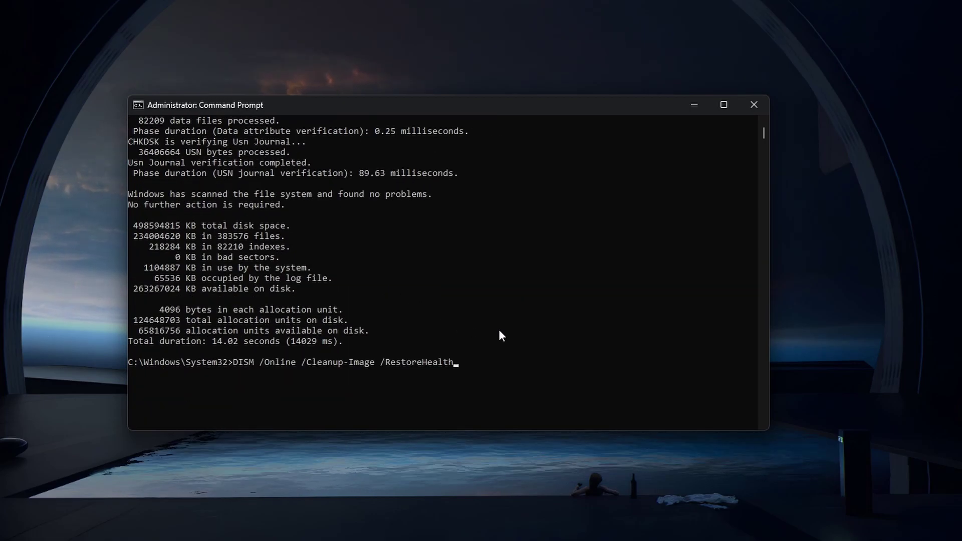
drag(235, 362, 242, 362)
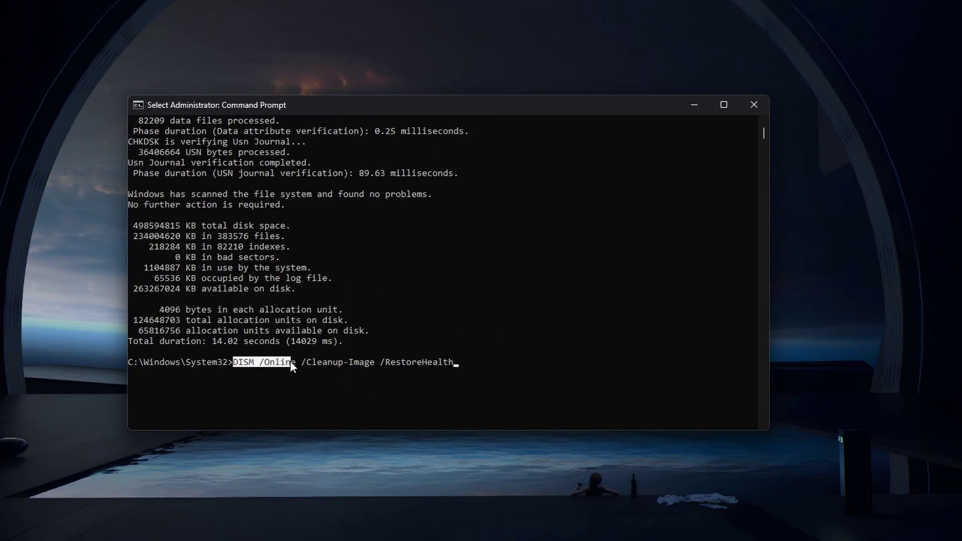
drag(315, 363, 463, 361)
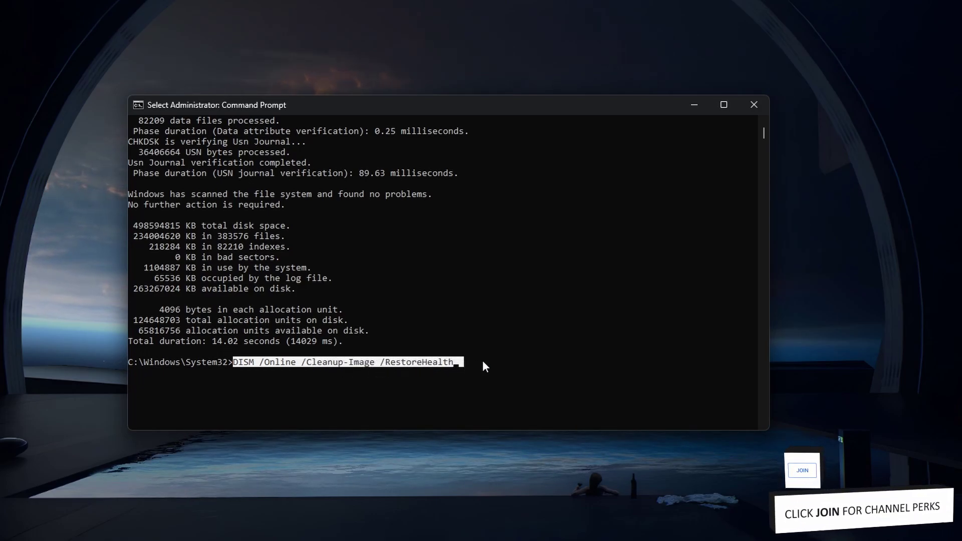
key(ctrl+c)
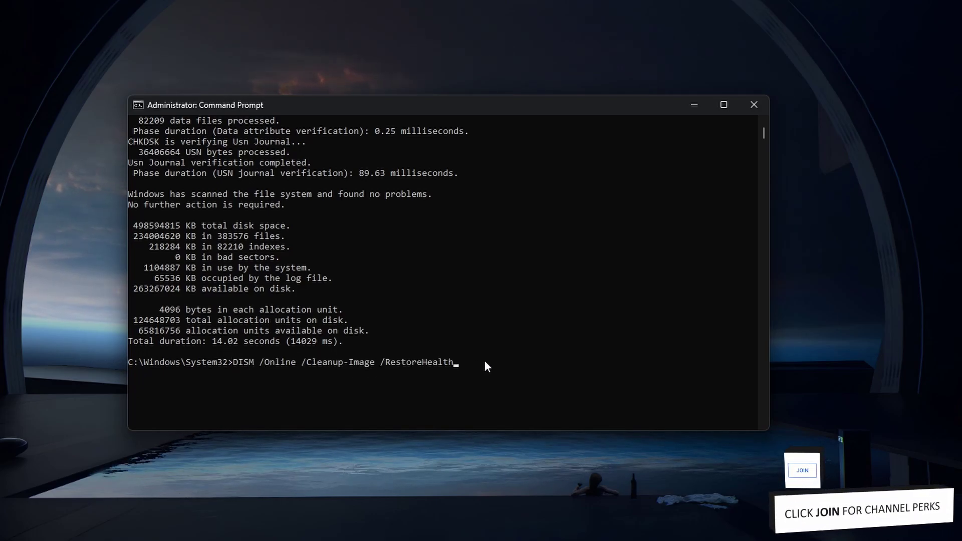
key(Return)
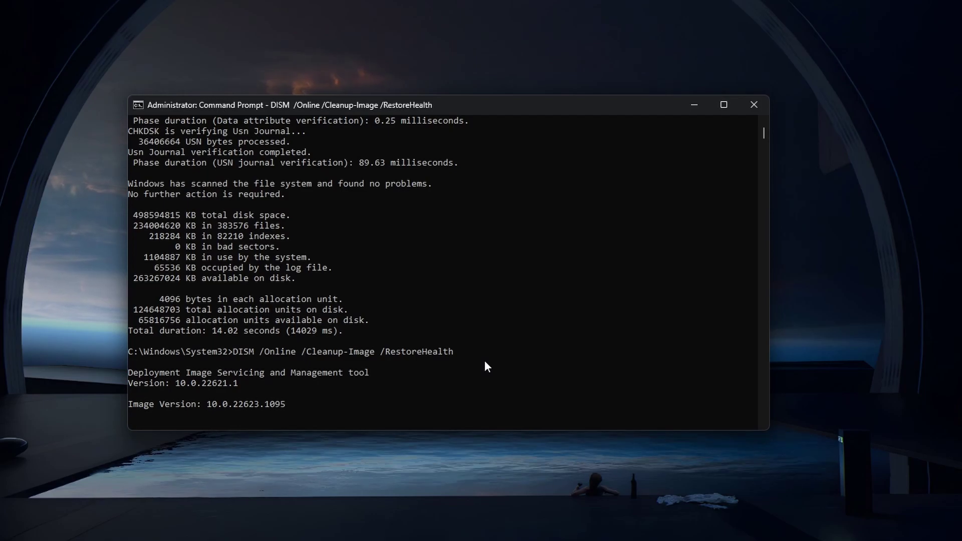